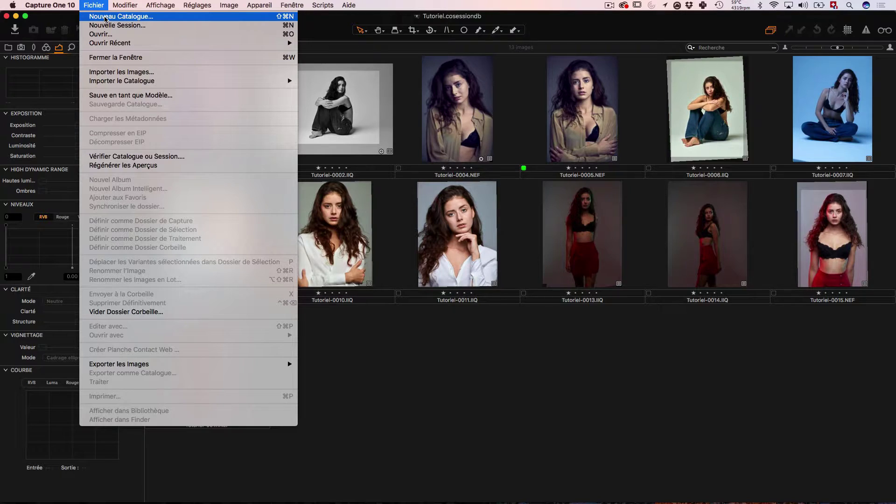
Step: Create a blank (Vierge) catalogue named "Cat Tutoriel" in the 00-COURS folder, opened in a new window
{"action": "left_click", "coordinate": [106, 17]}
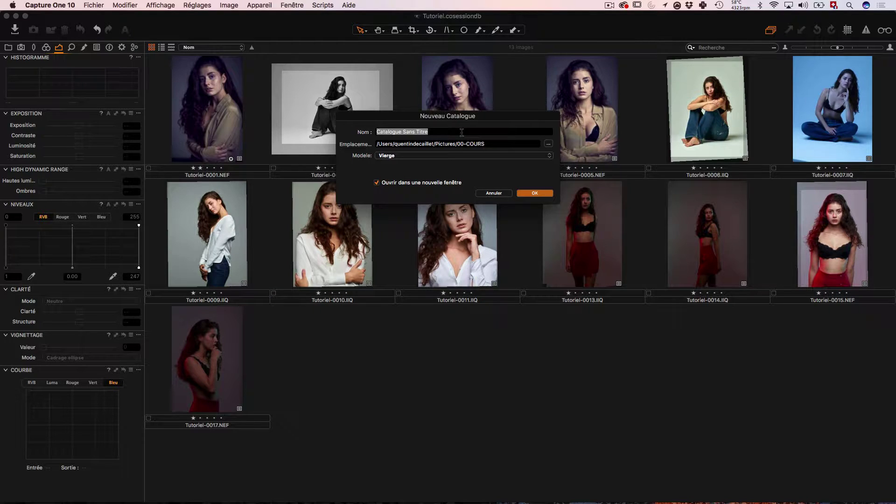
{"action": "type", "text": "Cat Tuto"}
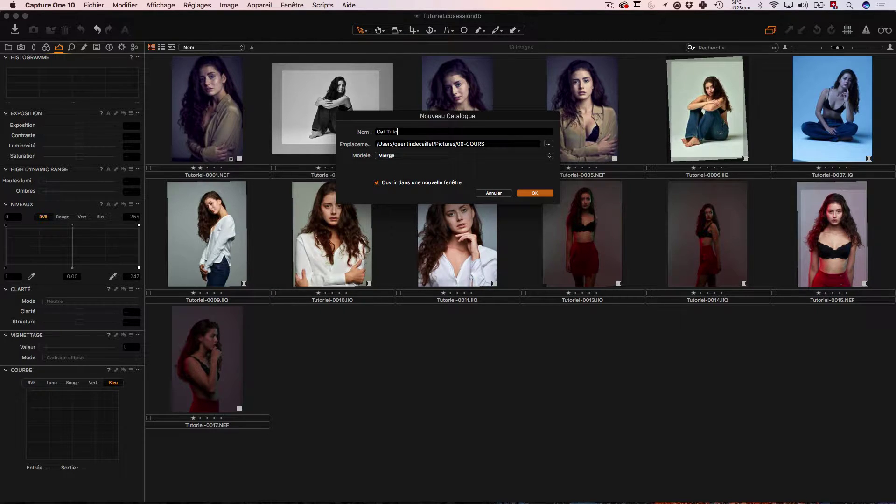
{"action": "type", "text": "riel"}
{"action": "left_click_drag", "start_coordinate": [429, 144], "coordinate": [517, 146]}
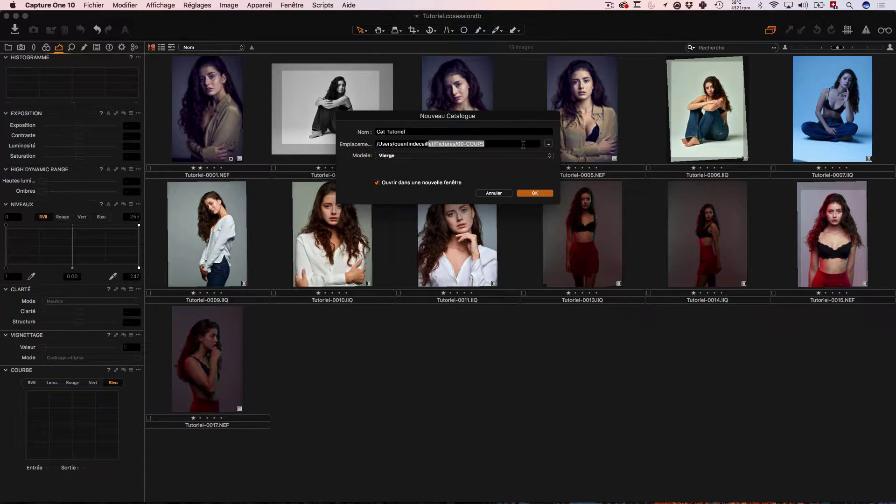
{"action": "left_click", "coordinate": [549, 144]}
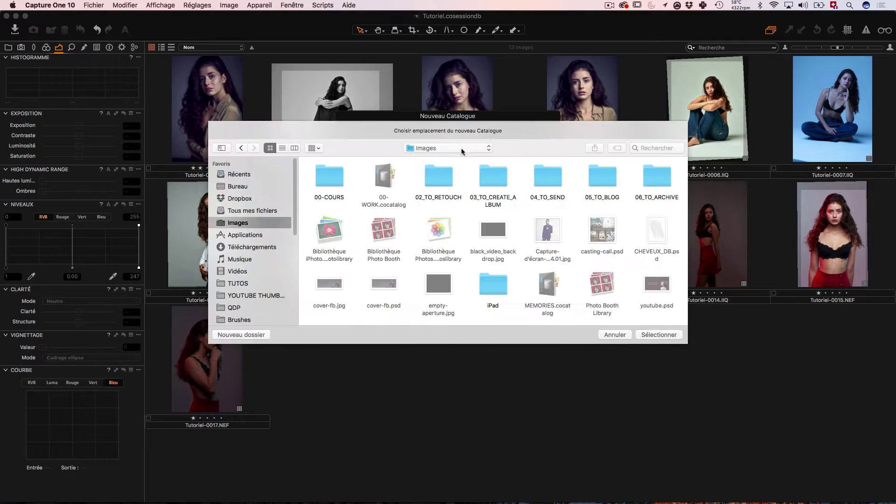
{"action": "double_click", "coordinate": [329, 179]}
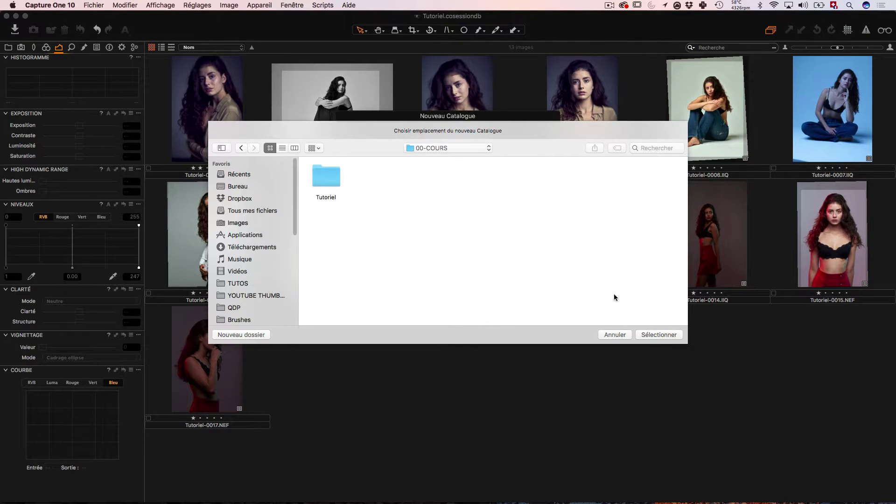
{"action": "left_click", "coordinate": [662, 332]}
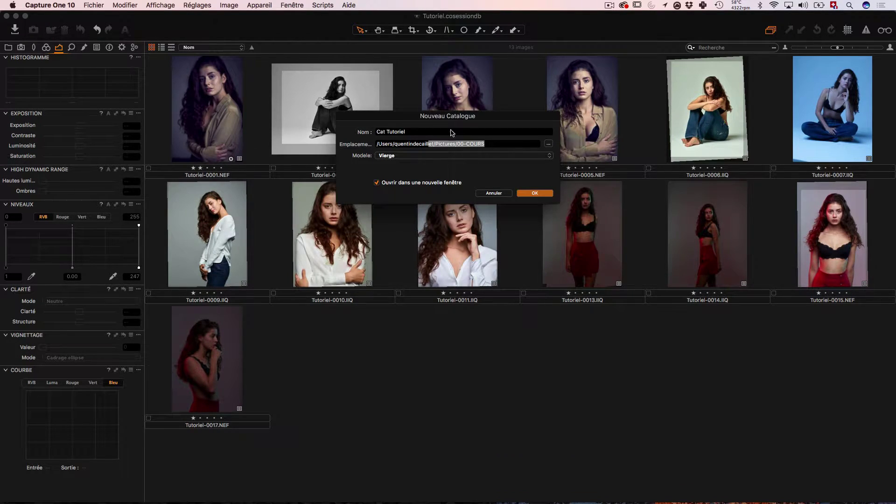
{"action": "left_click", "coordinate": [437, 132]}
{"action": "left_click", "coordinate": [540, 195]}
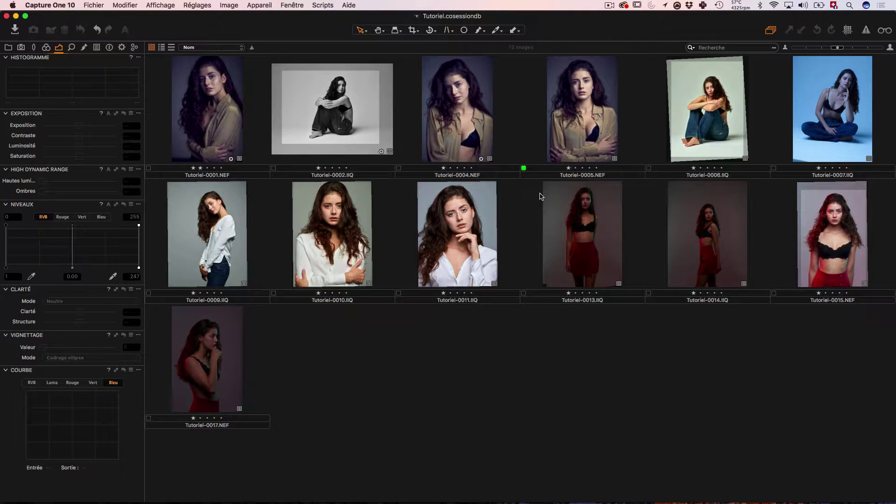
Step: Maximize the Cat Tutoriel window, show its library and compare it with the library of the Tutoriel session behind it
{"action": "left_click_drag", "start_coordinate": [436, 89], "coordinate": [292, 53]}
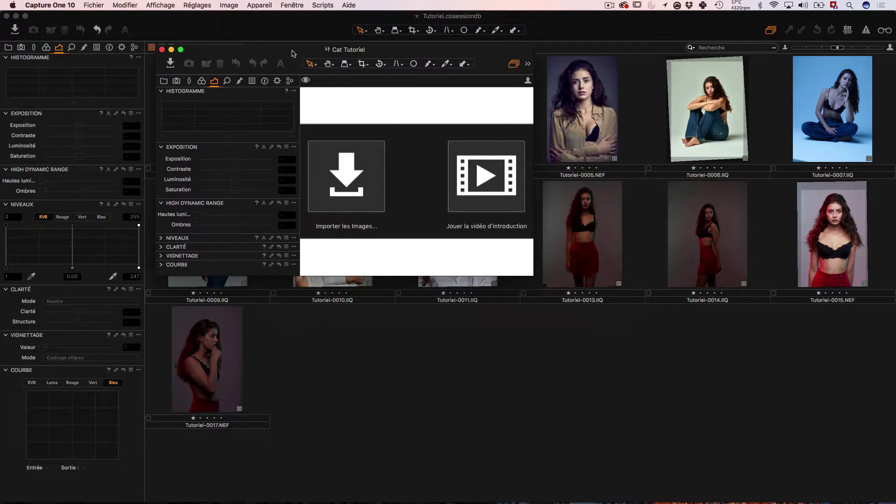
{"action": "double_click", "coordinate": [293, 53]}
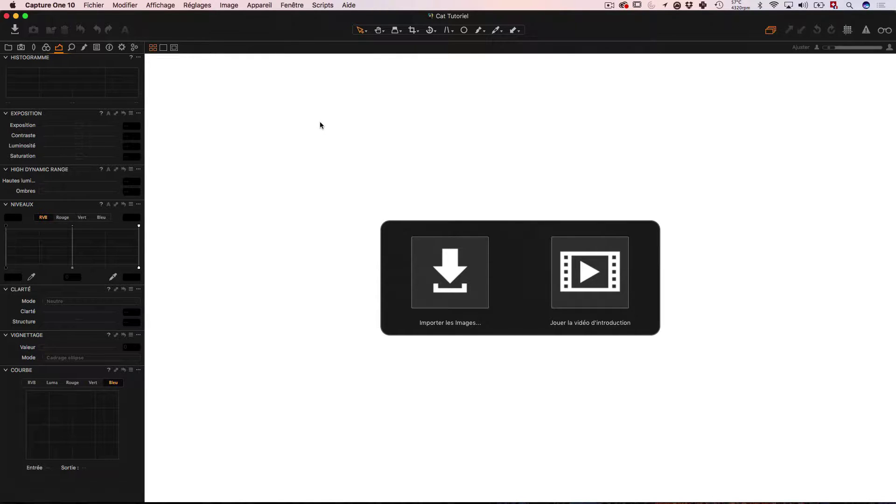
{"action": "left_click", "coordinate": [9, 48]}
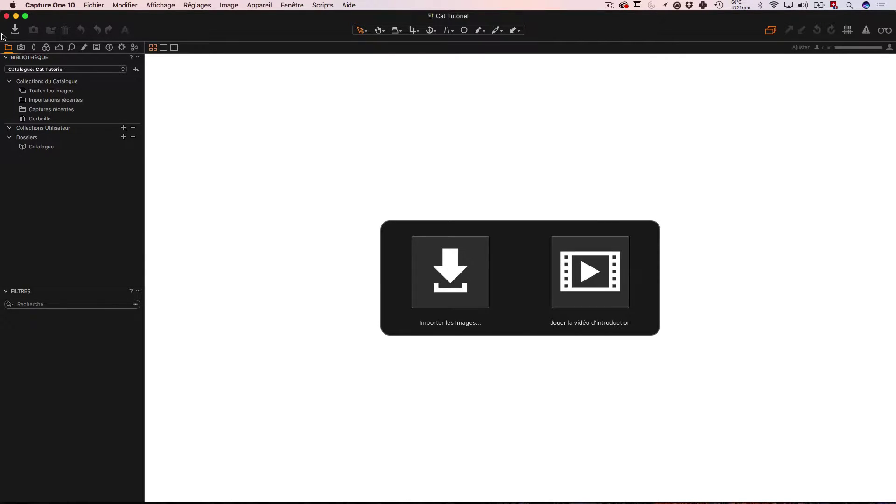
{"action": "left_click_drag", "start_coordinate": [4, 40], "coordinate": [151, 56]}
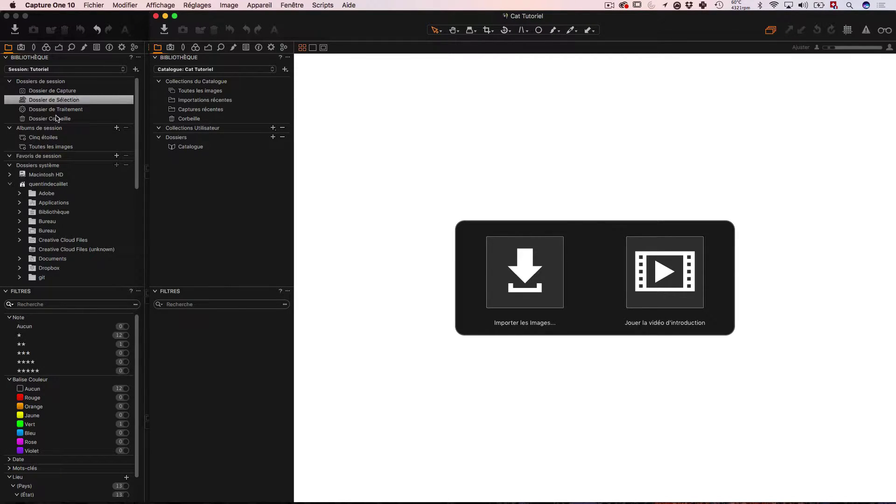
{"action": "left_click_drag", "start_coordinate": [150, 111], "coordinate": [1, 112]}
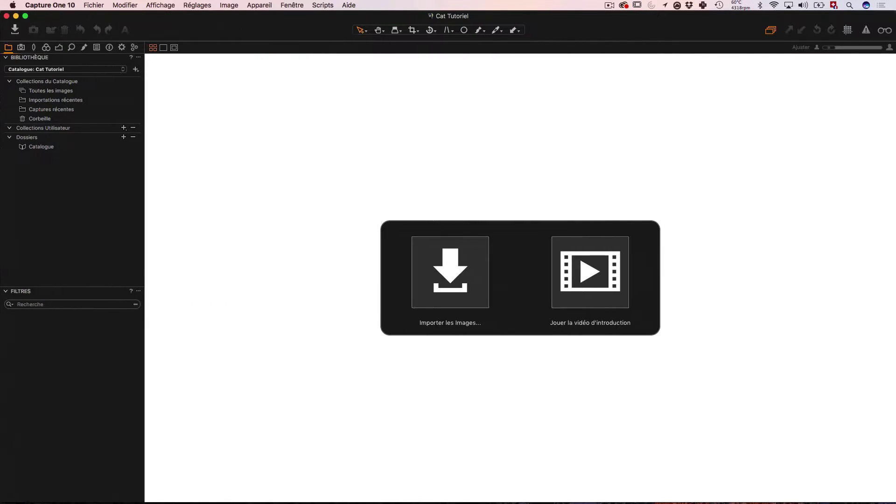
Step: Switch to Finder and show the package contents of Cat Tutoriel.cocatalog in the 00-COURS folder
{"action": "key", "text": "ctrl+Up"}
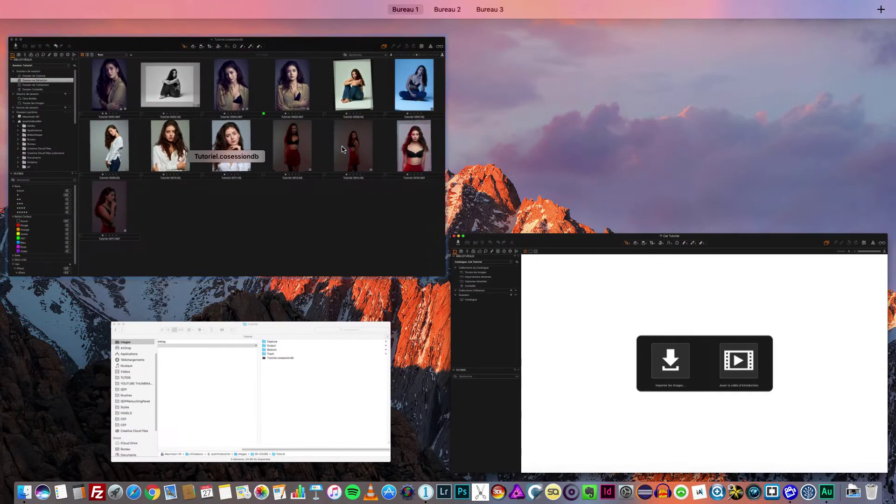
{"action": "left_click", "coordinate": [307, 356]}
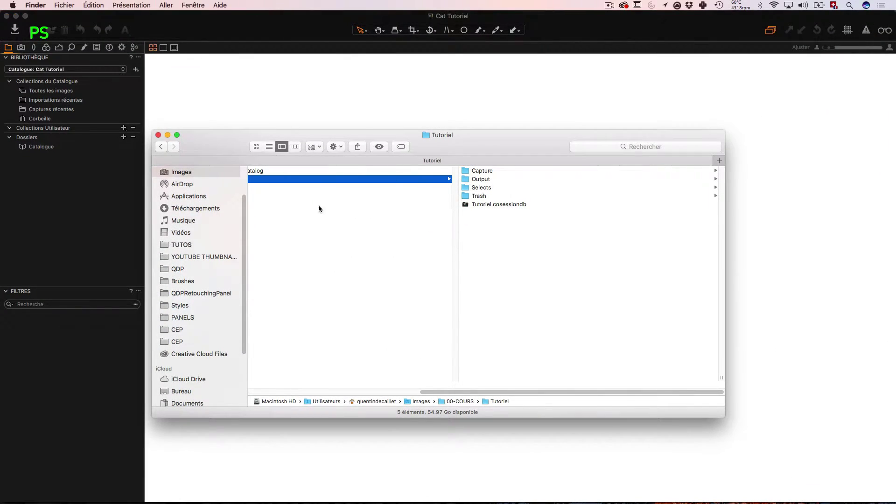
{"action": "left_click", "coordinate": [336, 211]}
{"action": "left_click", "coordinate": [488, 183]}
{"action": "left_click", "coordinate": [285, 170]}
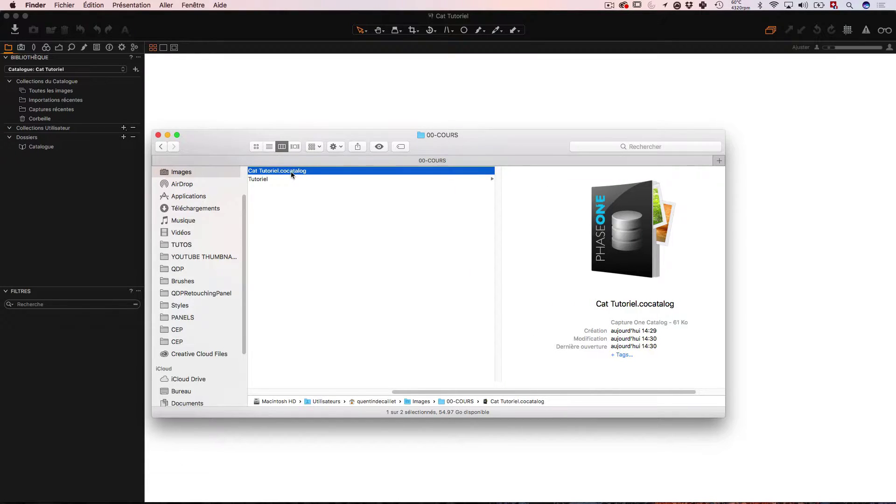
{"action": "right_click", "coordinate": [290, 171]}
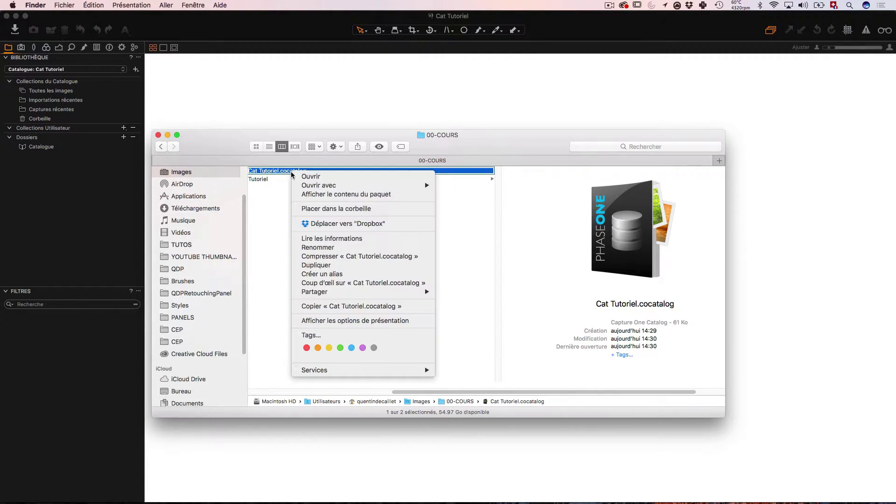
{"action": "left_click", "coordinate": [320, 195]}
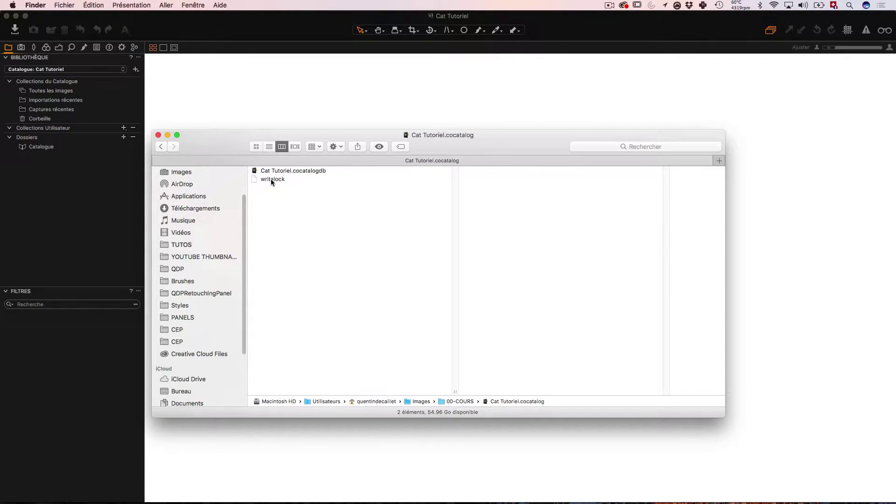
Step: Return Finder to the 00-COURS folder and switch back to the Cat Tutoriel catalogue in Capture One
{"action": "left_click_drag", "start_coordinate": [210, 147], "coordinate": [216, 149]}
{"action": "left_click", "coordinate": [169, 148]}
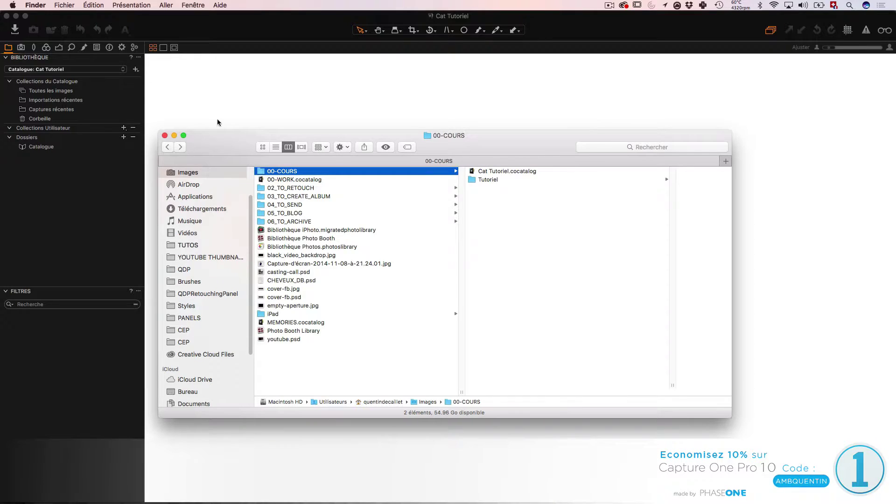
{"action": "left_click", "coordinate": [230, 88]}
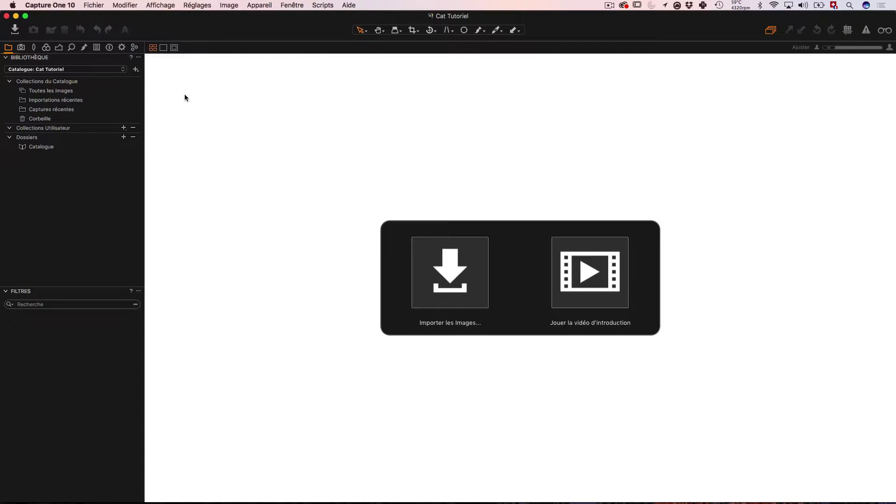
Step: Start an image import into the catalogue and keep file storage set to "Dans le Catalogue"
{"action": "left_click", "coordinate": [446, 280]}
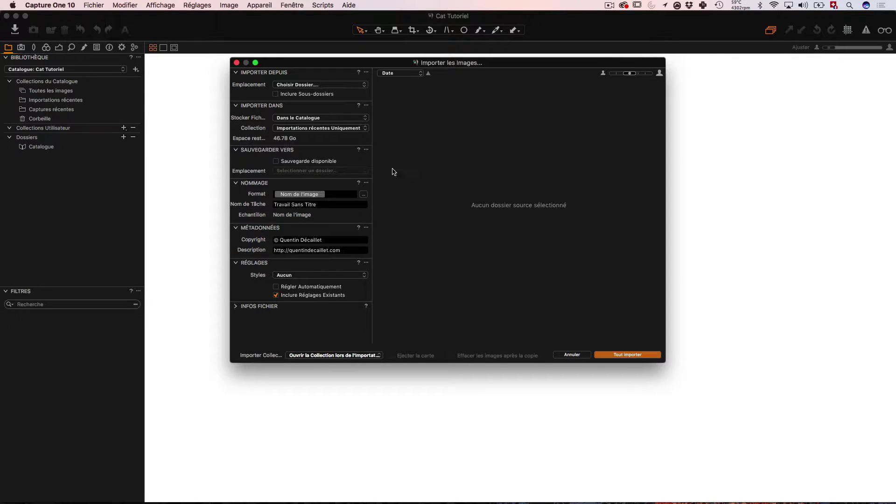
{"action": "left_click_drag", "start_coordinate": [328, 67], "coordinate": [321, 87]}
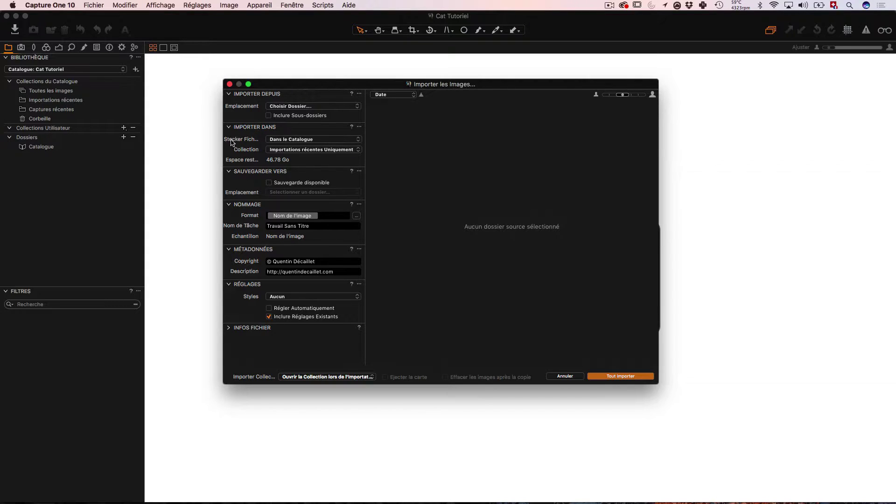
{"action": "left_click", "coordinate": [291, 140]}
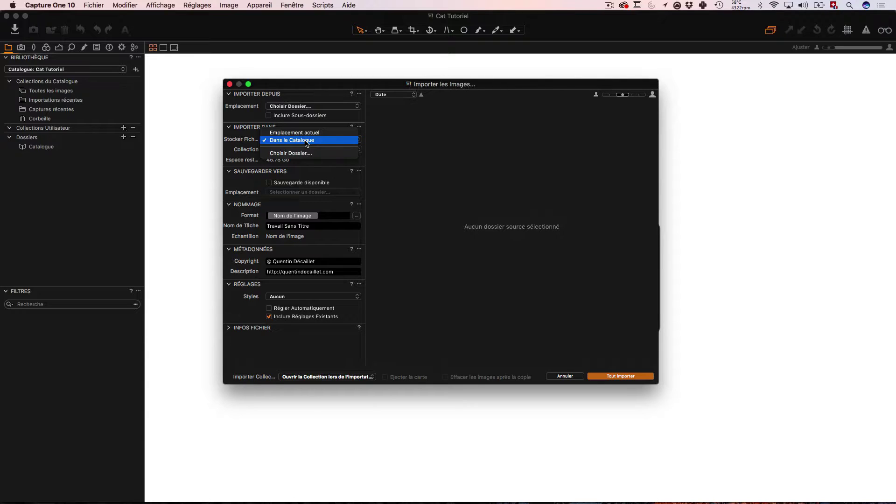
{"action": "left_click", "coordinate": [306, 140]}
Step: Switch to Finder and examine the package contents of Cat Tutoriel.cocatalog before importing
{"action": "key", "text": "super+Tab"}
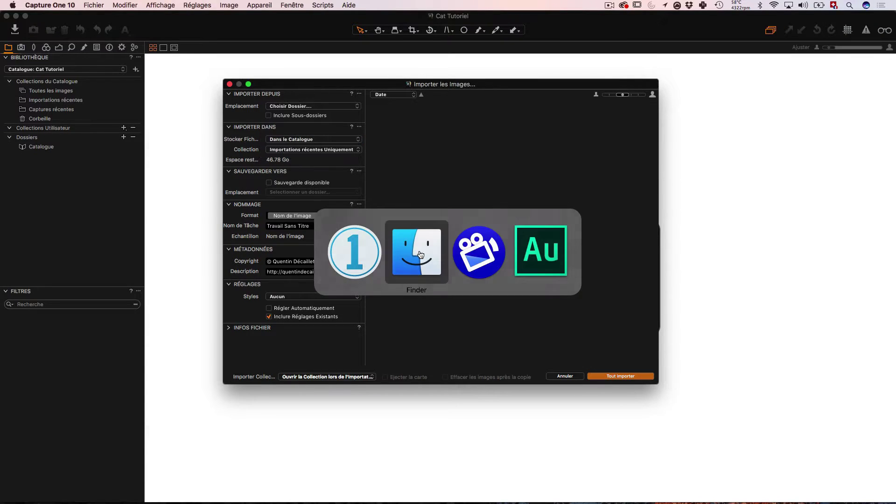
{"action": "left_click", "coordinate": [420, 254]}
{"action": "left_click", "coordinate": [508, 172]}
{"action": "right_click", "coordinate": [477, 174]}
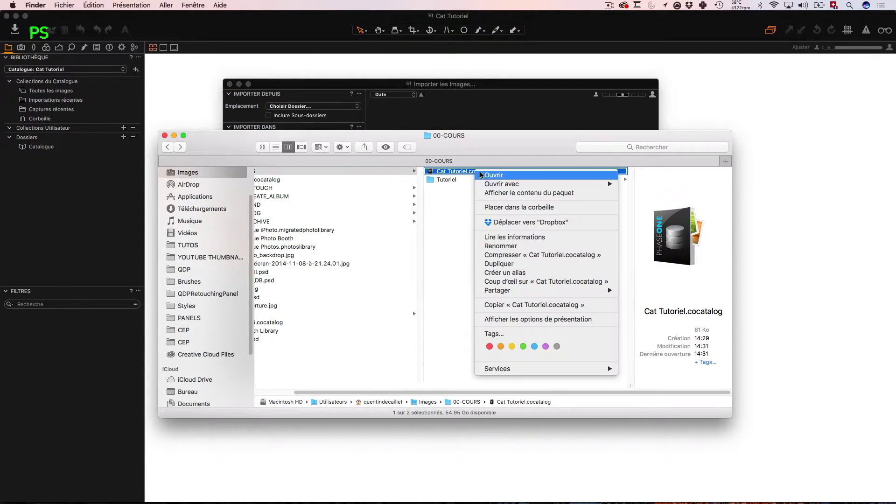
{"action": "left_click", "coordinate": [522, 195]}
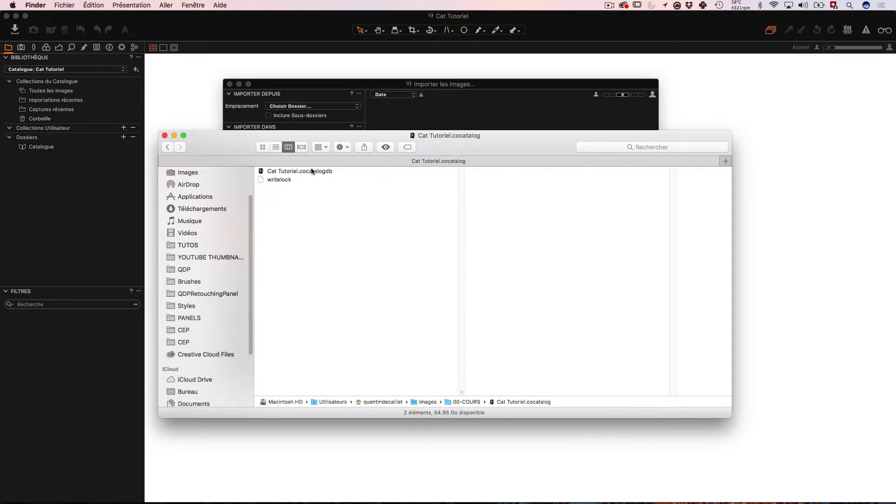
Step: Switch back to Capture One and choose the Selects folder of the QDP-20170216 portrait shoot in 02_TO_RETOUCH as import source
{"action": "left_click", "coordinate": [331, 93]}
{"action": "left_click", "coordinate": [313, 109]}
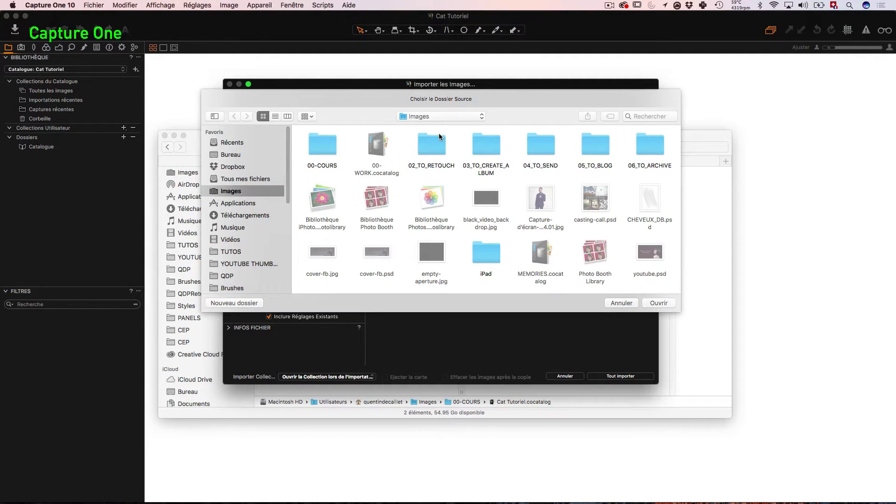
{"action": "double_click", "coordinate": [437, 143]}
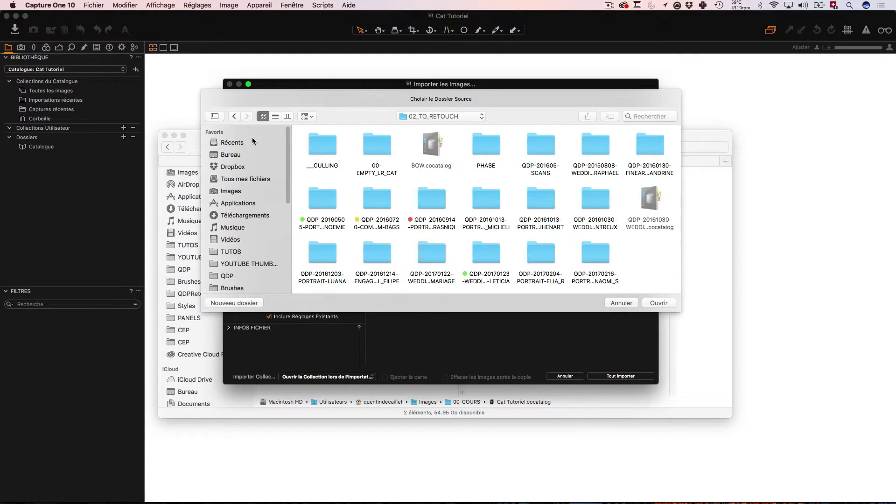
{"action": "double_click", "coordinate": [595, 255]}
{"action": "double_click", "coordinate": [475, 144]}
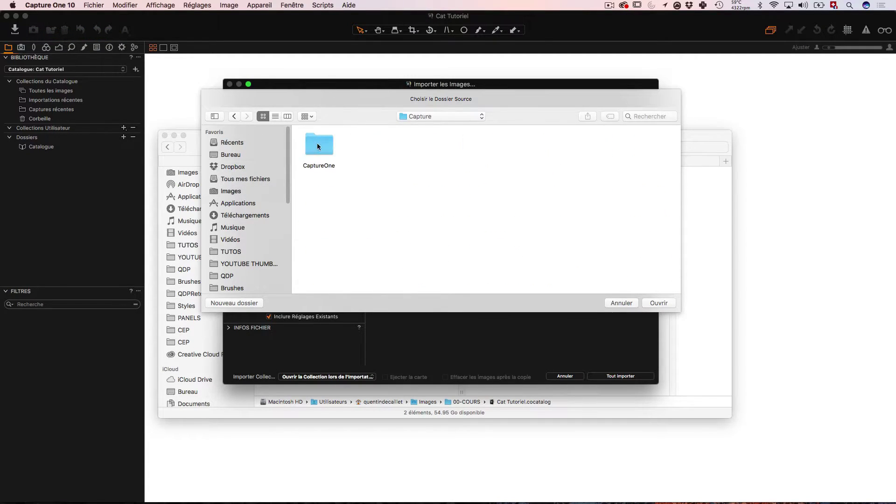
{"action": "key", "text": "Return"}
Step: Import only the first image, ending in 0002.NEF, into the catalogue and open it in the large viewer
{"action": "left_click", "coordinate": [445, 182]}
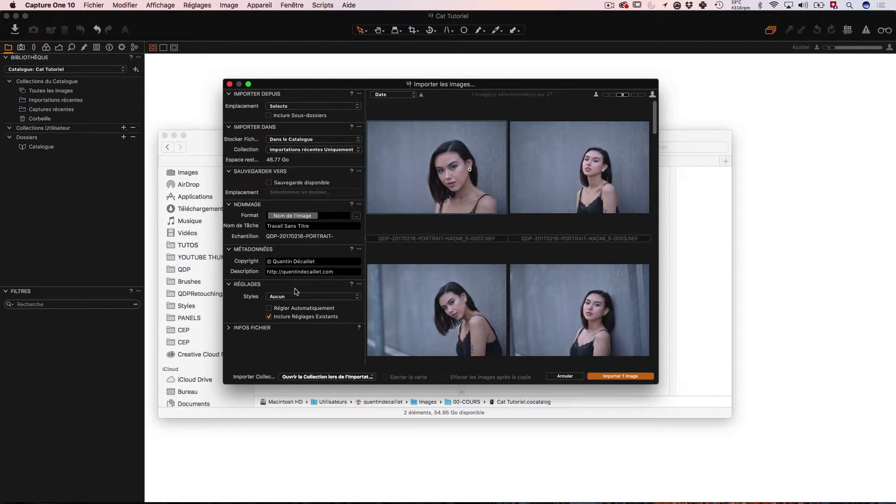
{"action": "left_click", "coordinate": [625, 377]}
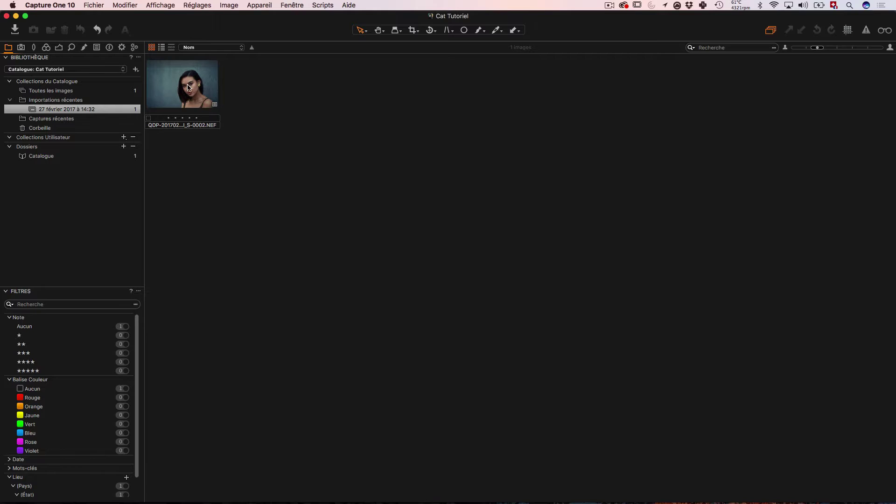
{"action": "left_click", "coordinate": [189, 87]}
{"action": "double_click", "coordinate": [189, 88]}
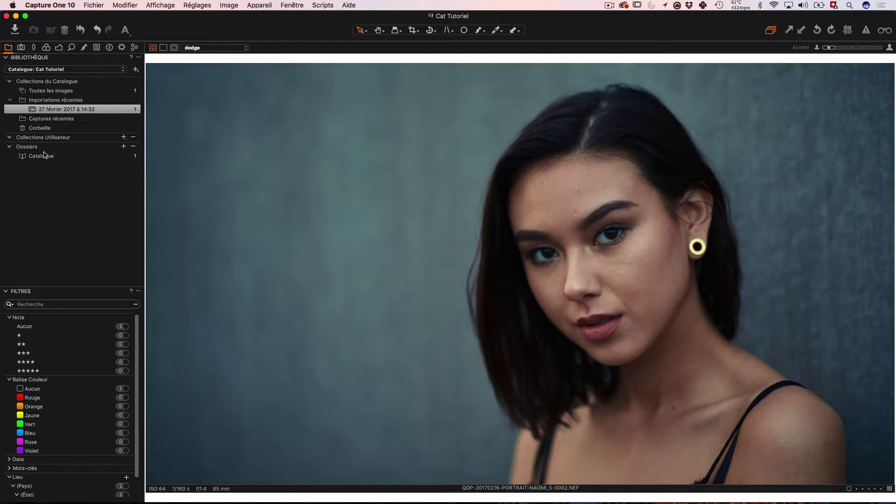
Step: Switch to Finder and reopen the package contents of Cat Tutoriel.cocatalog in 00-COURS after the import
{"action": "key", "text": "super+Tab"}
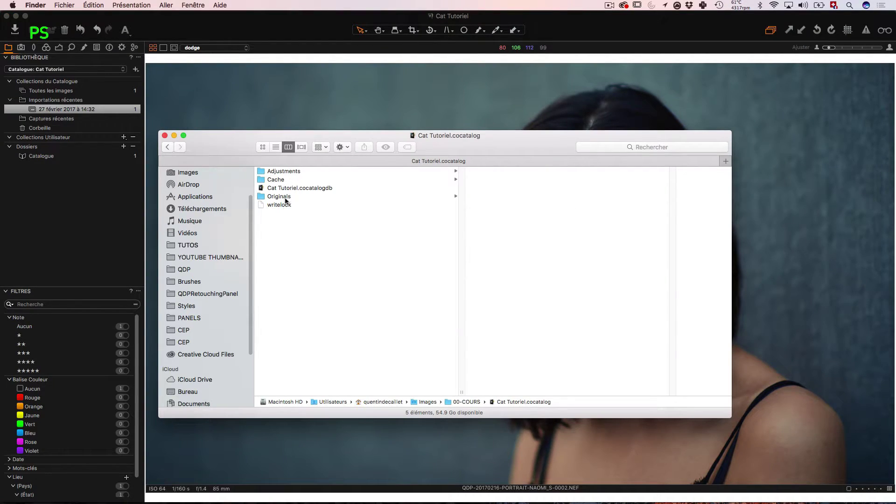
{"action": "double_click", "coordinate": [465, 401]}
{"action": "right_click", "coordinate": [463, 171]}
{"action": "left_click", "coordinate": [502, 194]}
Step: Examine the package's Cache folder and follow Originals through 2017, 02 and 27 to the imported NEF file in folder 1
{"action": "left_click", "coordinate": [277, 181]}
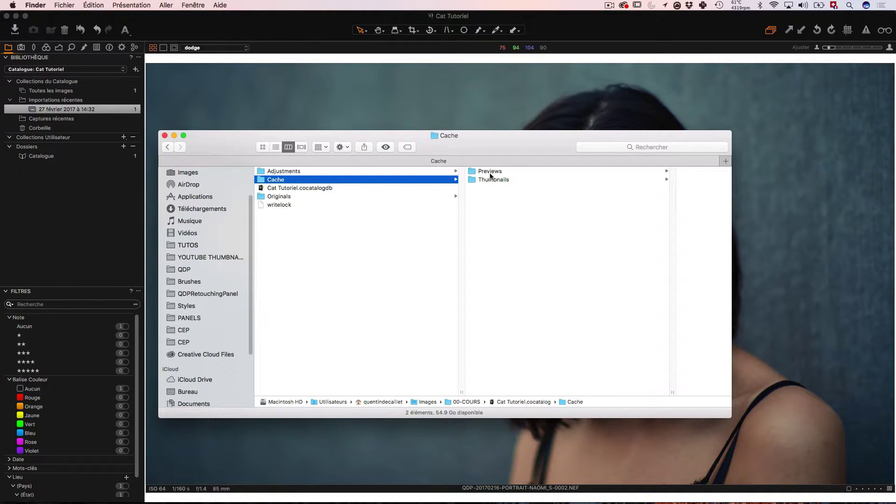
{"action": "left_click", "coordinate": [281, 197]}
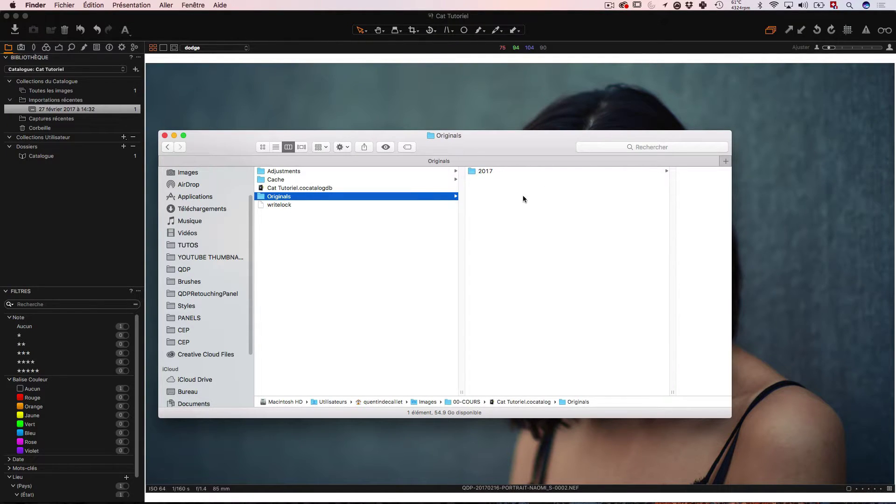
{"action": "left_click", "coordinate": [488, 172]}
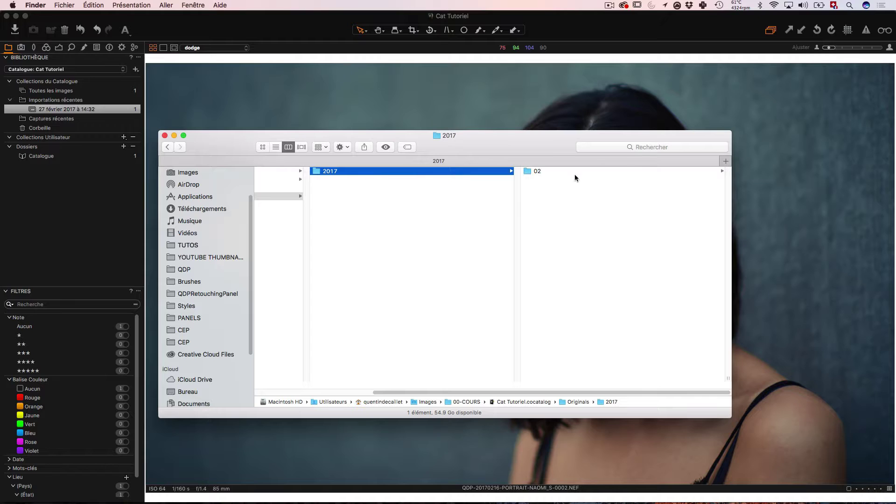
{"action": "left_click", "coordinate": [538, 171]}
{"action": "left_click", "coordinate": [538, 171]}
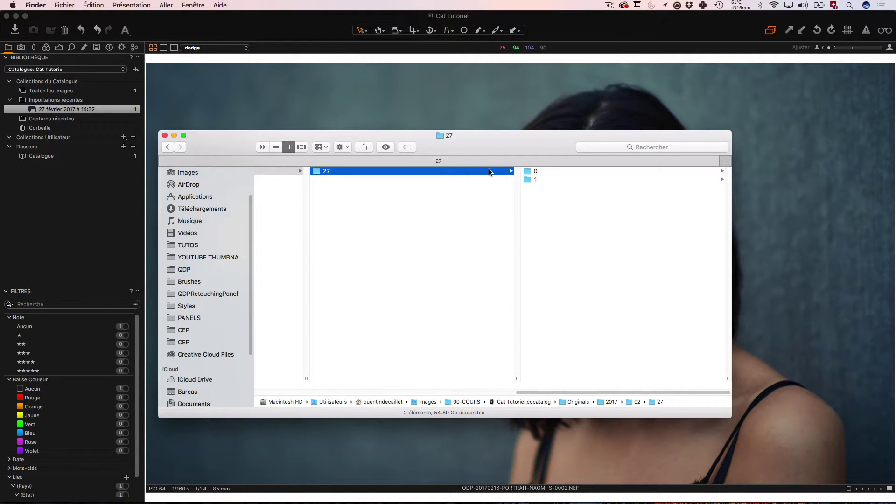
{"action": "left_click", "coordinate": [536, 172]}
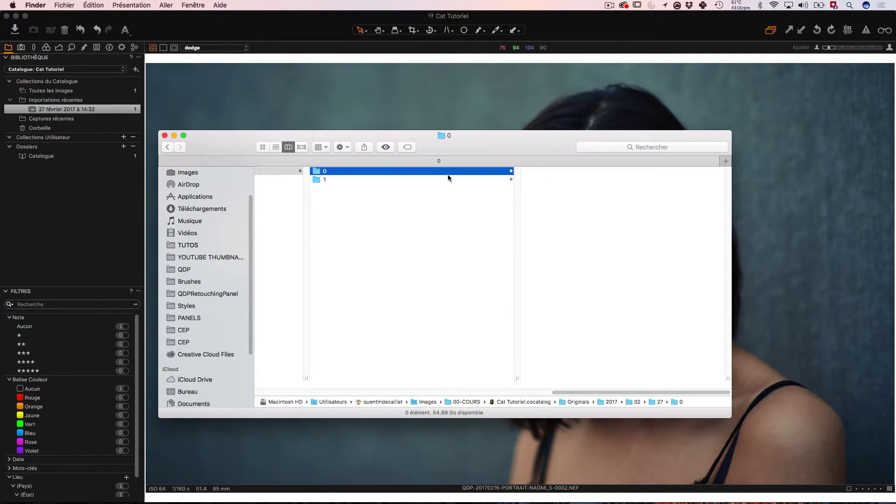
{"action": "left_click", "coordinate": [446, 180]}
{"action": "left_click", "coordinate": [567, 172]}
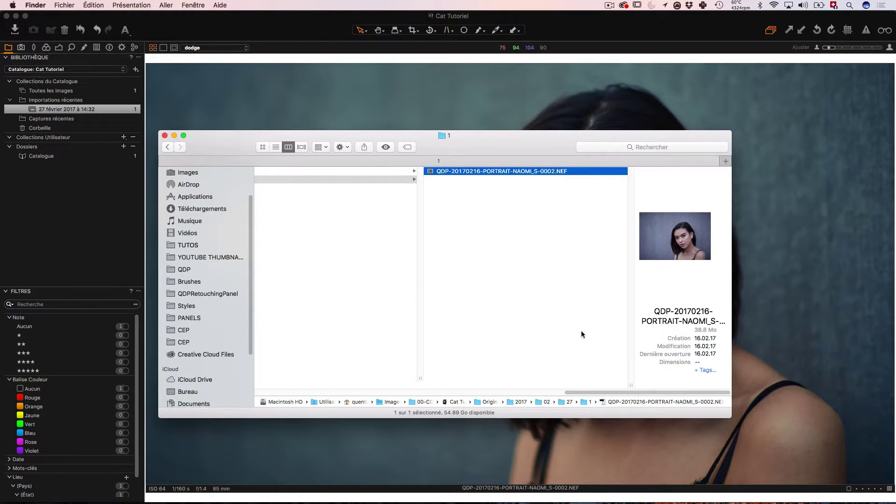
{"action": "left_click_drag", "start_coordinate": [587, 397], "coordinate": [289, 357]}
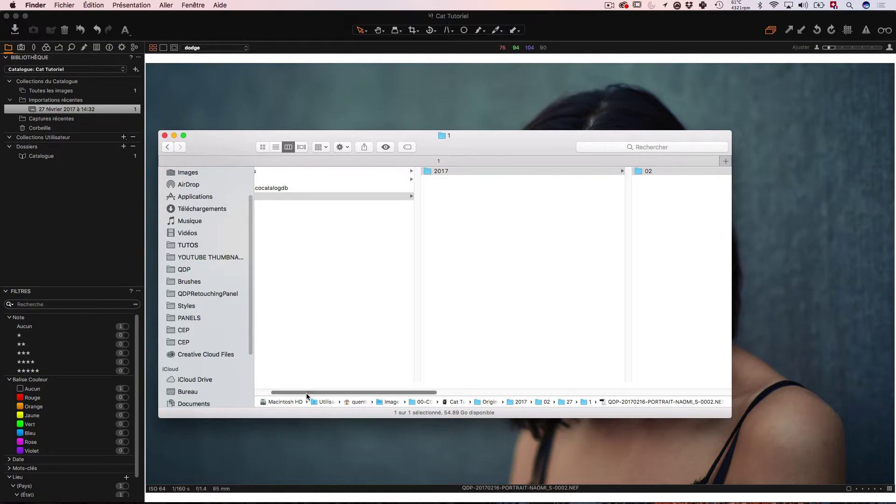
{"action": "left_click_drag", "start_coordinate": [306, 393], "coordinate": [284, 393]}
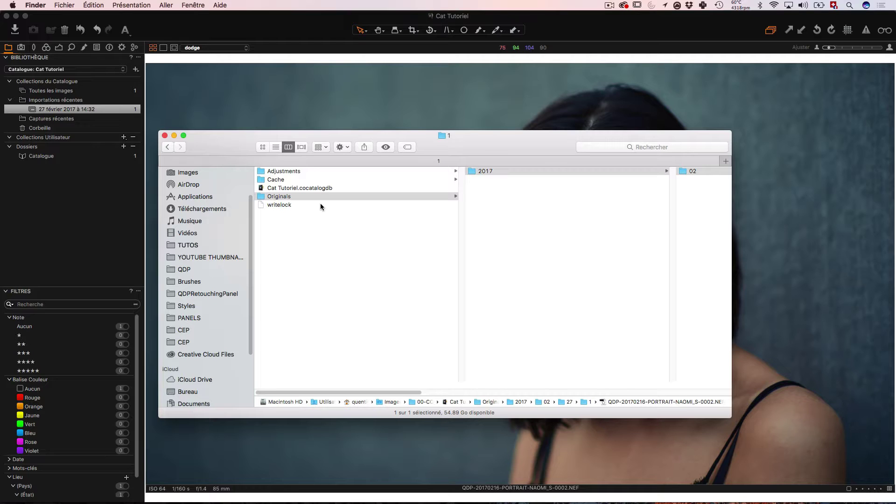
Step: Switch to Capture One and try the Emplacement actuel storage option for importing images, closing the import without importing
{"action": "key", "text": "super+Tab"}
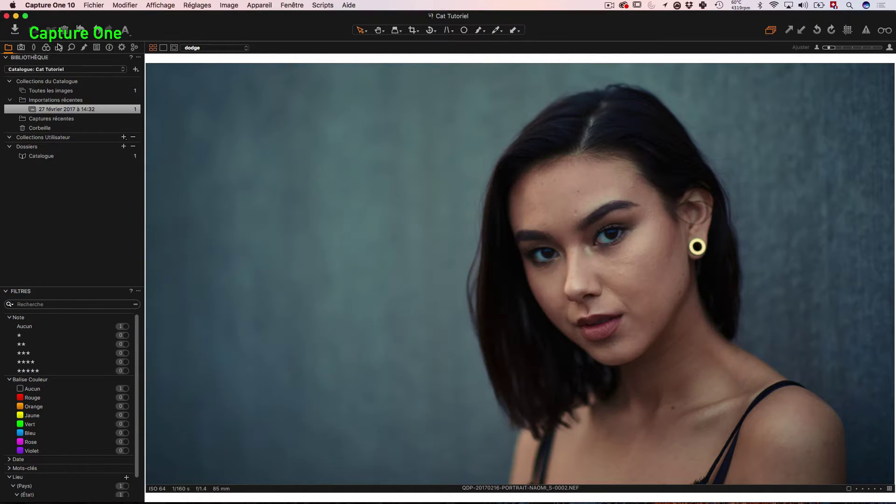
{"action": "left_click", "coordinate": [14, 30]}
{"action": "left_click", "coordinate": [312, 118]}
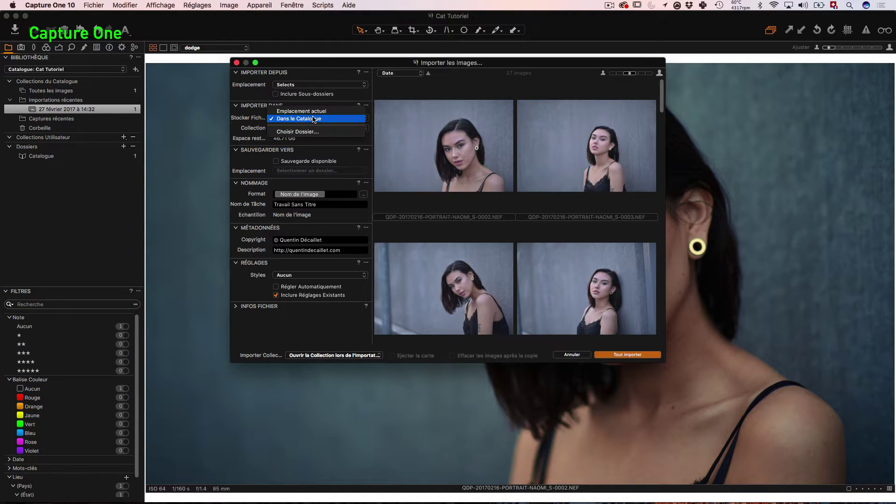
{"action": "left_click", "coordinate": [313, 114]}
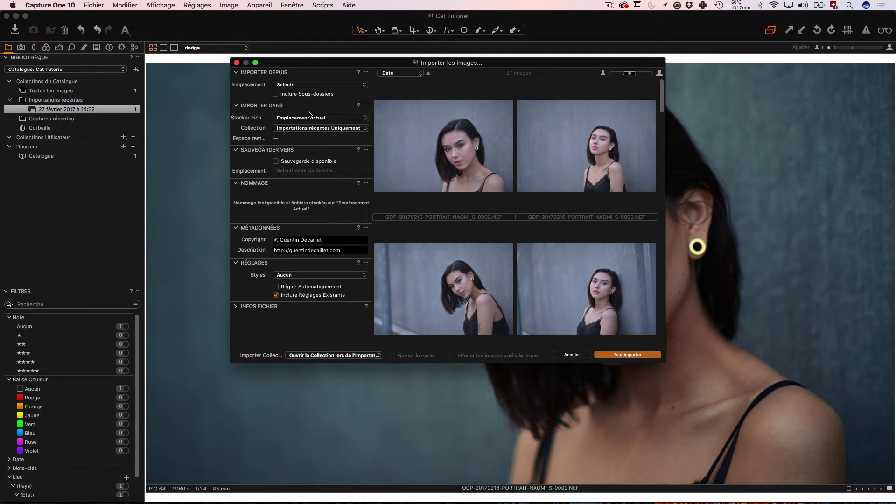
{"action": "left_click", "coordinate": [237, 63]}
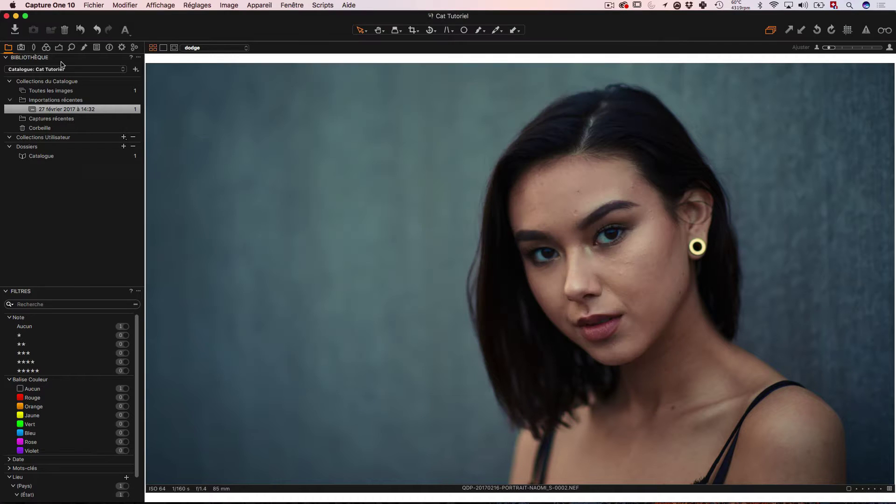
Step: Import the session file Tutoriel.cosessiondb from Images/00-COURS/Tutoriel into the catalogue
{"action": "left_click", "coordinate": [93, 6]}
{"action": "left_click", "coordinate": [13, 225]}
{"action": "left_click", "coordinate": [91, 5]}
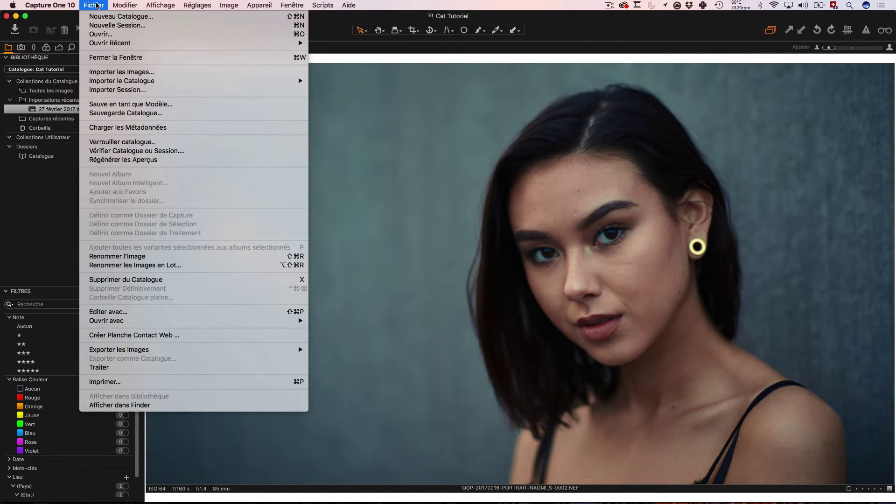
{"action": "left_click", "coordinate": [114, 91]}
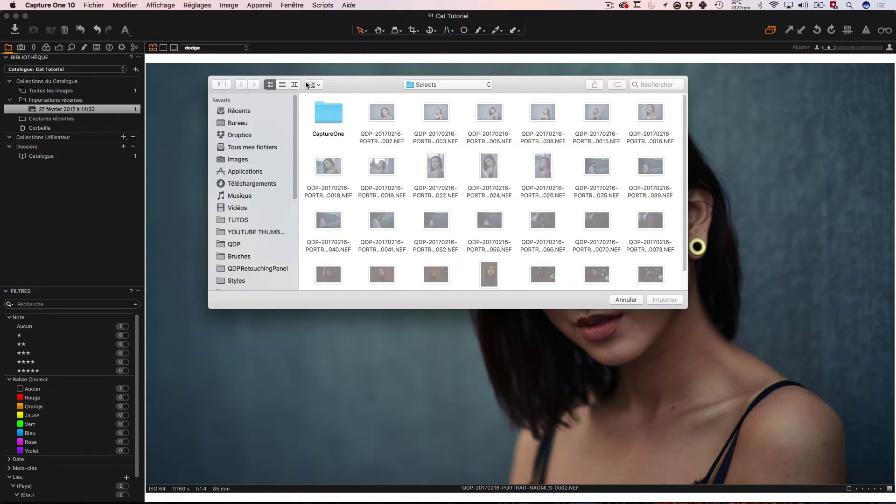
{"action": "left_click", "coordinate": [433, 85]}
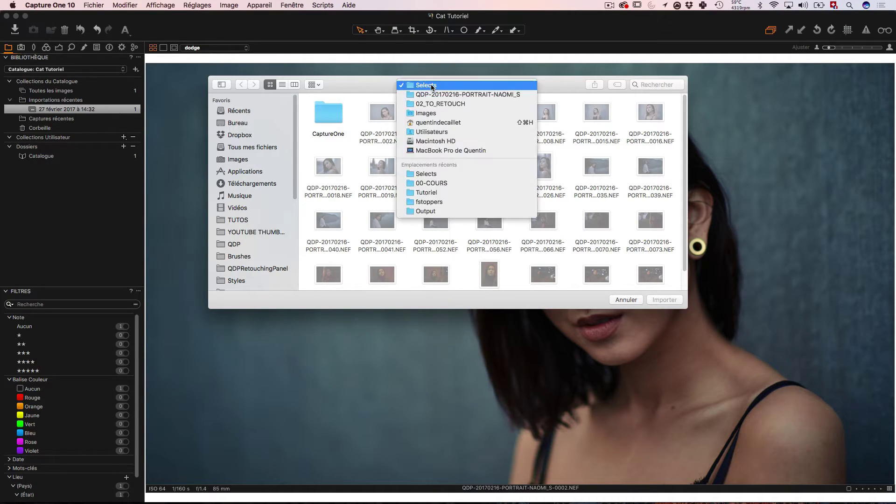
{"action": "left_click", "coordinate": [438, 114]}
{"action": "double_click", "coordinate": [339, 114]}
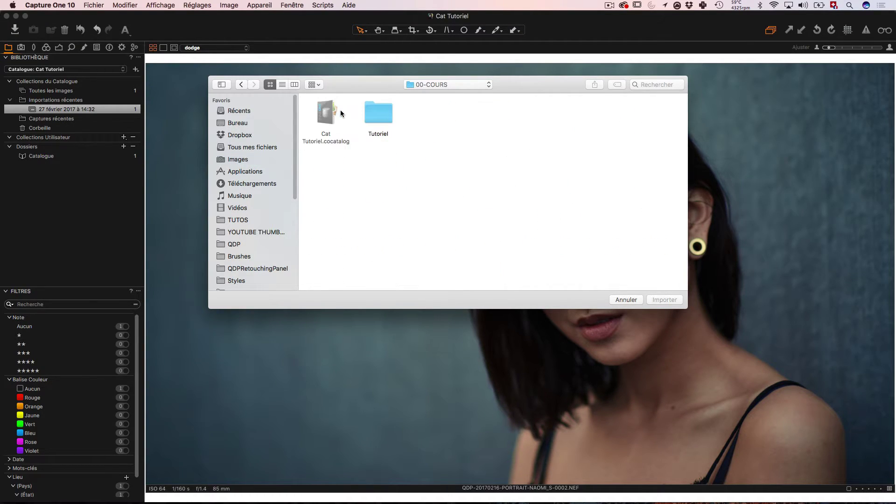
{"action": "left_click", "coordinate": [380, 111]}
{"action": "double_click", "coordinate": [380, 111]}
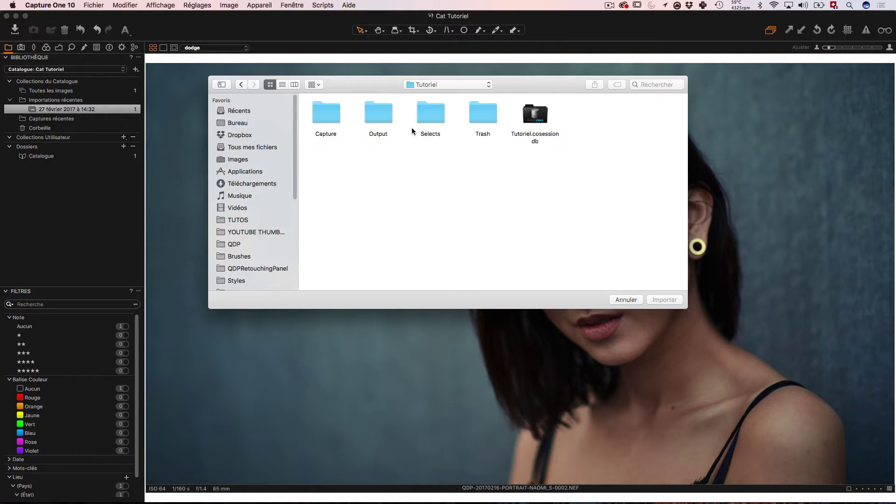
{"action": "double_click", "coordinate": [539, 120]}
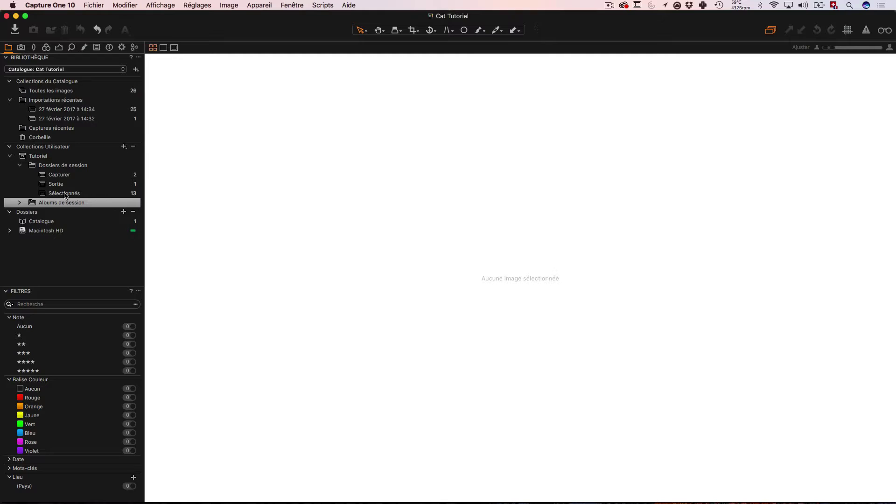
Step: Expand the session albums of the imported Tutoriel collection and compare its structure with the original session window
{"action": "left_click", "coordinate": [43, 158]}
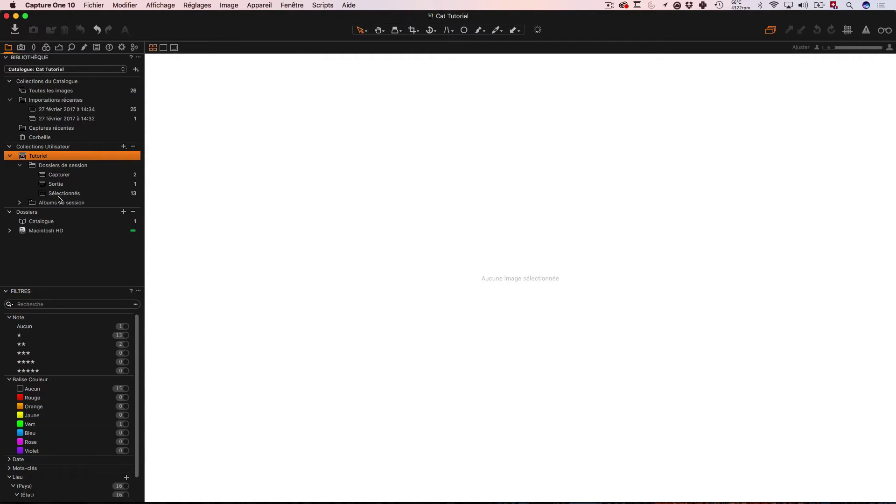
{"action": "left_click", "coordinate": [20, 203]}
{"action": "left_click_drag", "start_coordinate": [82, 17], "coordinate": [182, 10]}
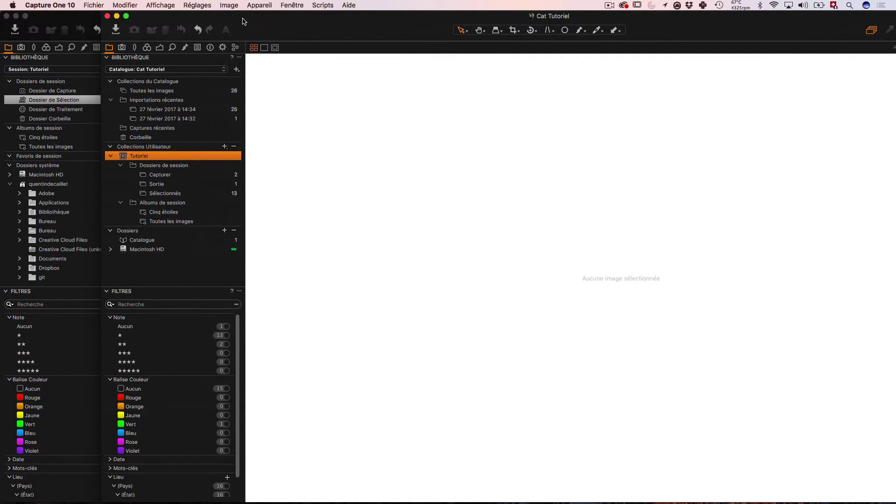
{"action": "double_click", "coordinate": [245, 21]}
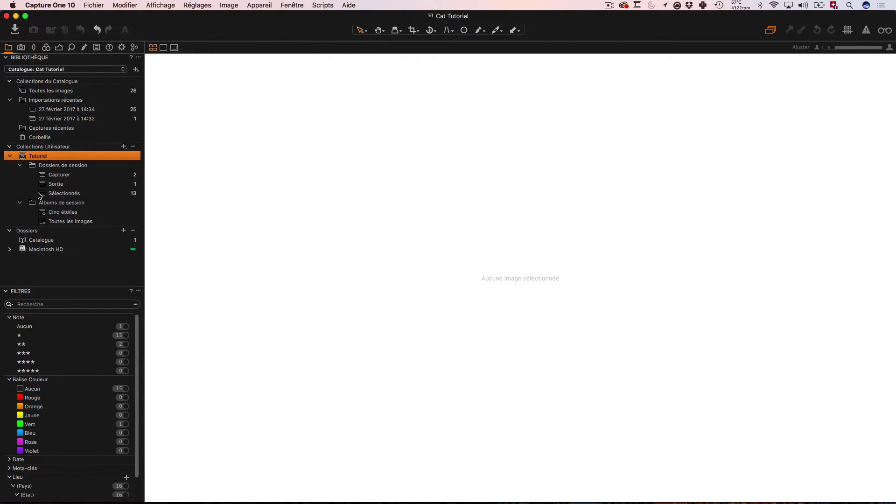
Step: Hide the viewer and browse the images in the session folders Capturer, Sortie and Sélectionnés
{"action": "left_click", "coordinate": [60, 176]}
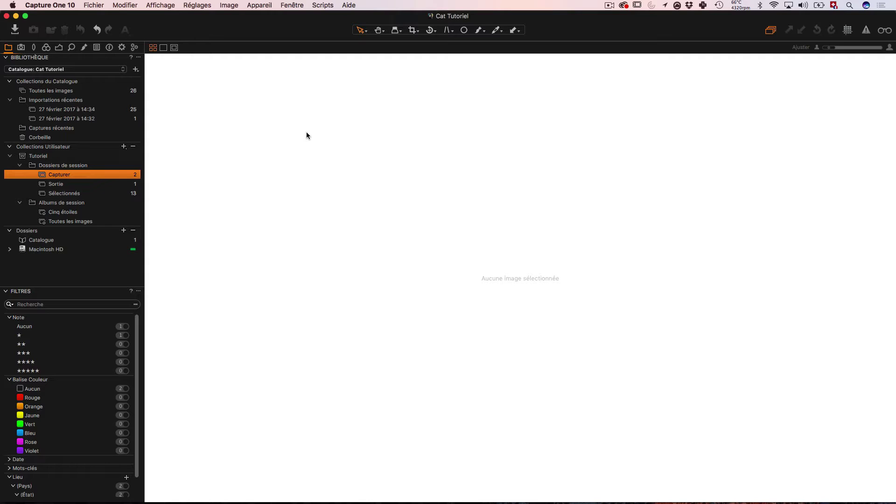
{"action": "key", "text": "super+alt+v"}
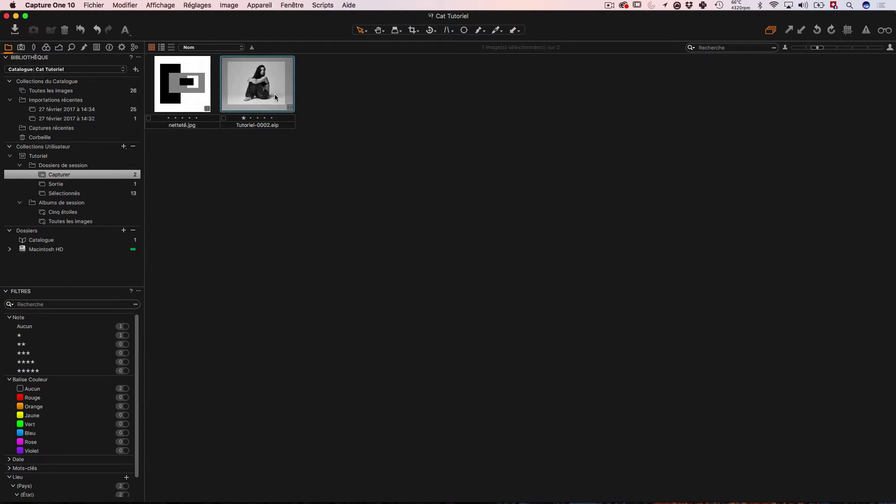
{"action": "left_click", "coordinate": [69, 185]}
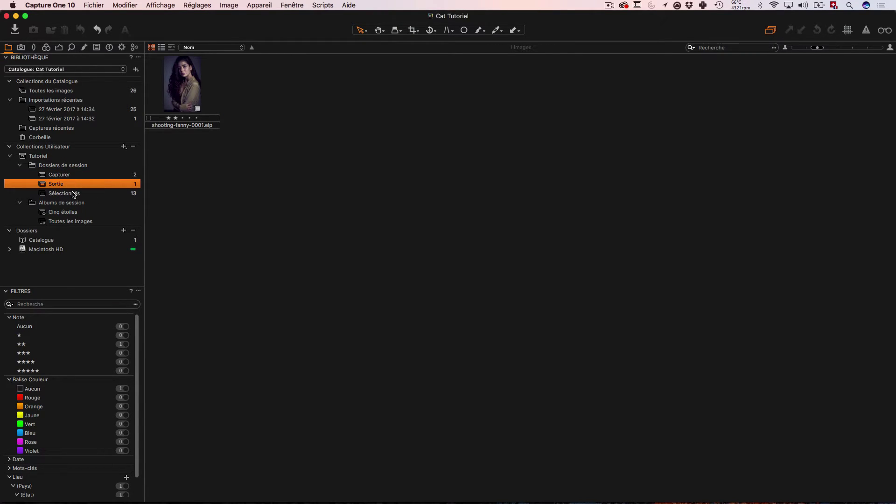
{"action": "left_click", "coordinate": [71, 193]}
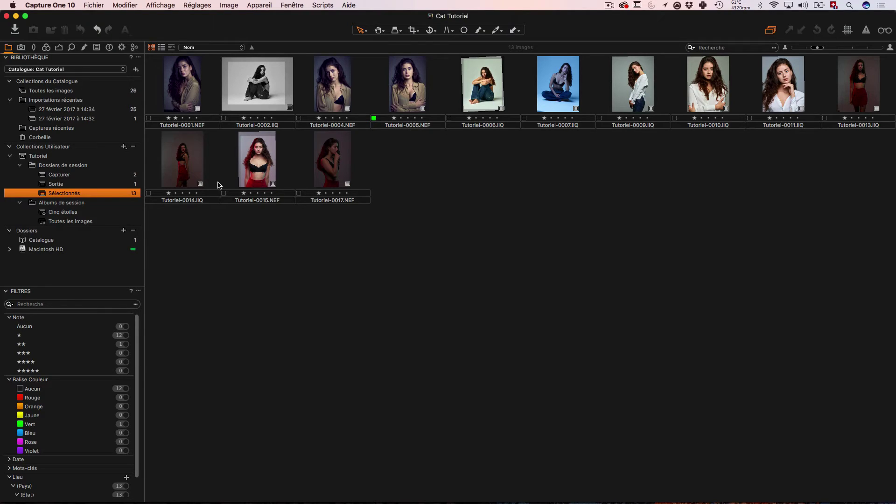
Step: Move Tutoriel-0001.NEF from Sélectionnés into the Catalogue folder and select it there
{"action": "left_click", "coordinate": [180, 88]}
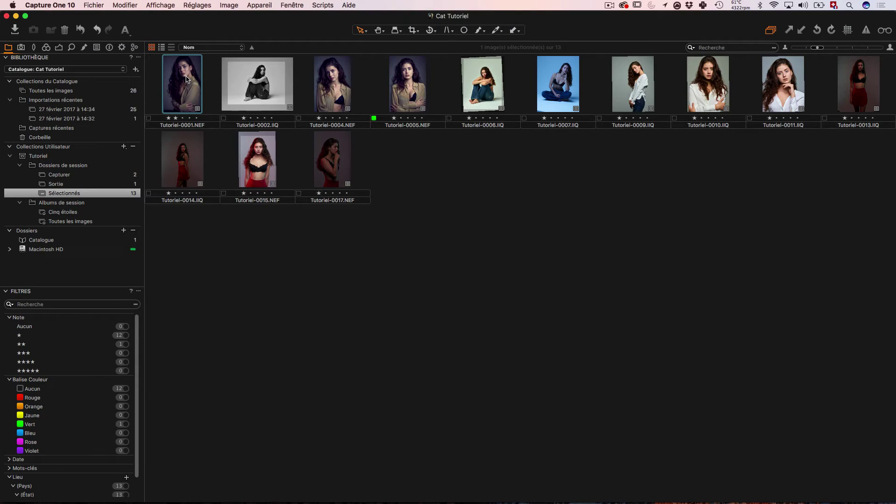
{"action": "left_click_drag", "start_coordinate": [186, 79], "coordinate": [63, 239]}
{"action": "left_click", "coordinate": [45, 241]}
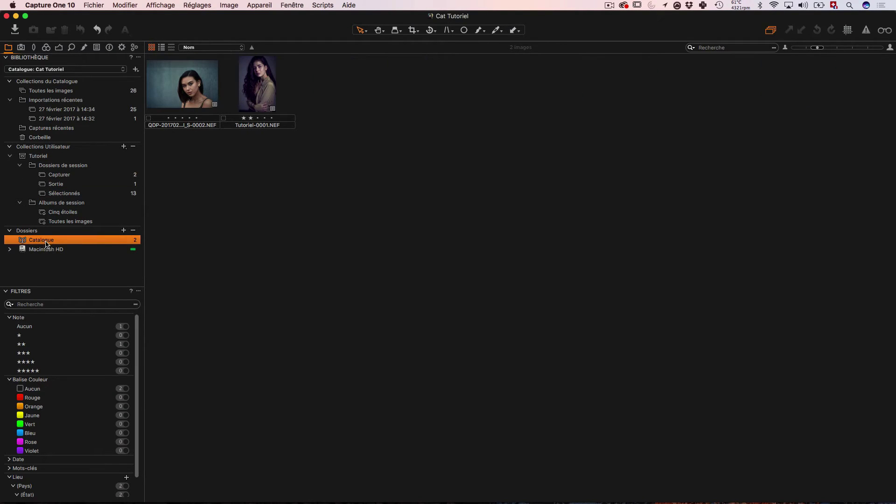
{"action": "left_click", "coordinate": [249, 91]}
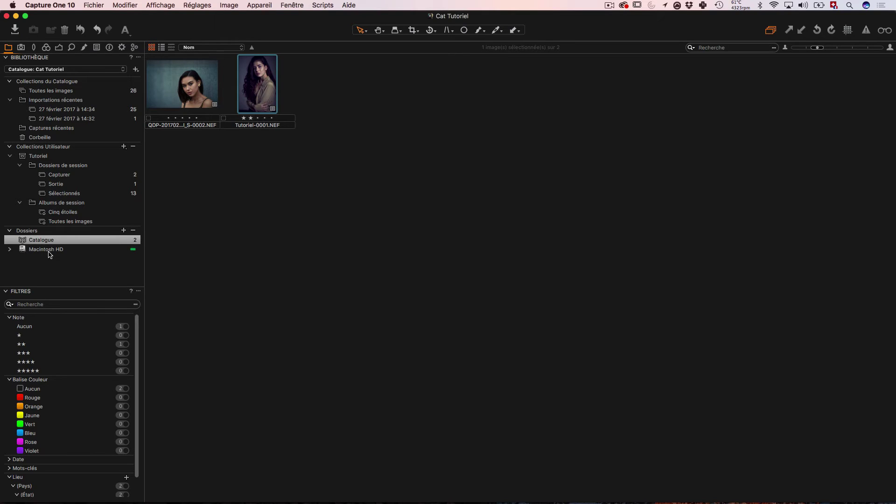
Step: Compare Sélectionnés with the original session's selection folder, and collapse the Tutoriel collection to show all its images
{"action": "left_click", "coordinate": [64, 193]}
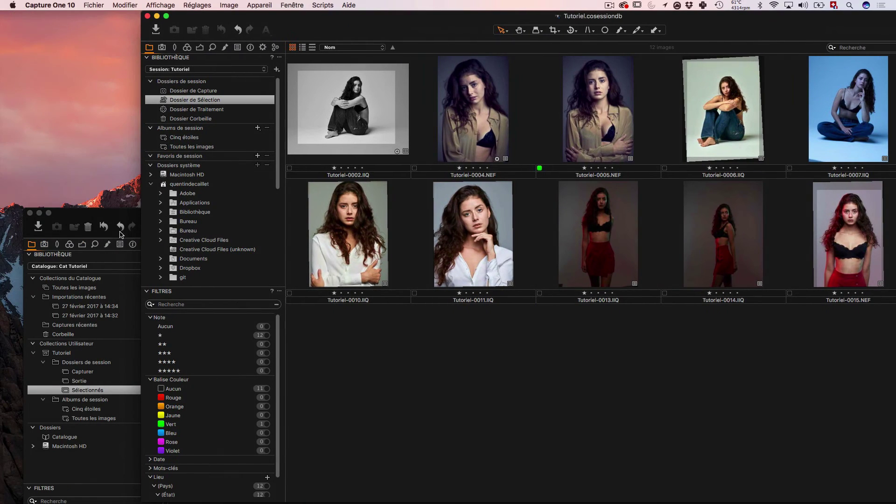
{"action": "left_click", "coordinate": [123, 214]}
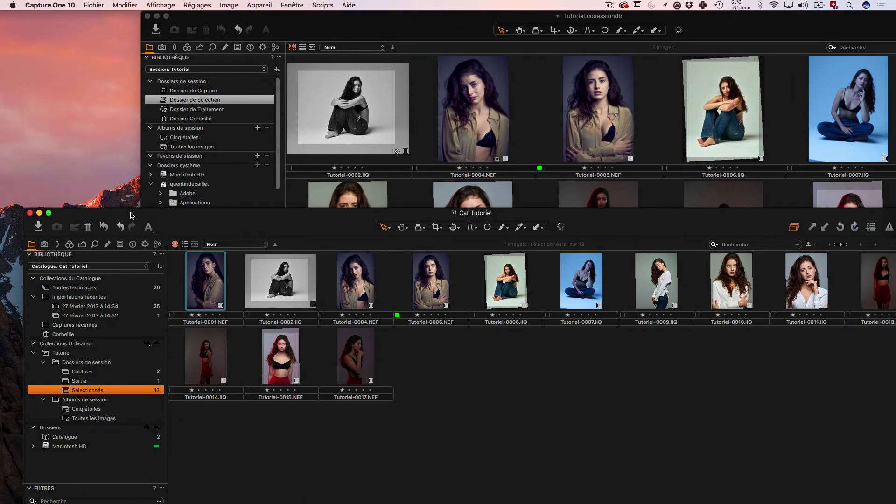
{"action": "double_click", "coordinate": [150, 215]}
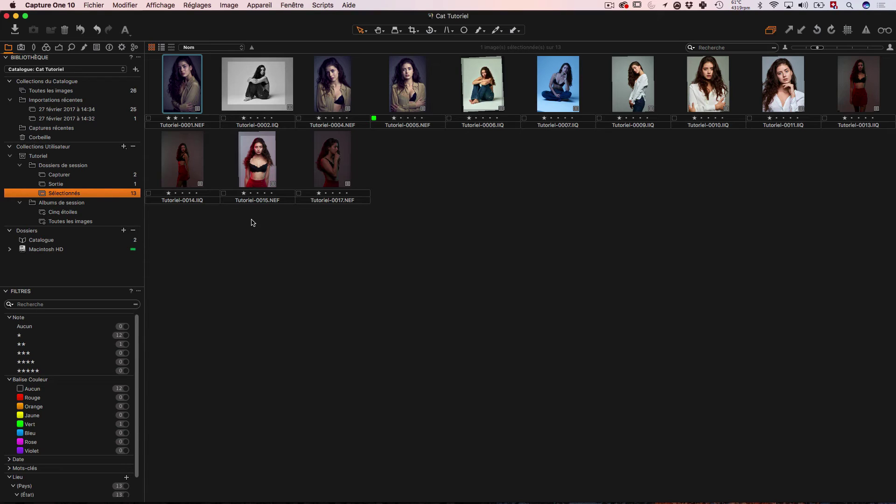
{"action": "left_click", "coordinate": [10, 156]}
{"action": "left_click", "coordinate": [37, 157]}
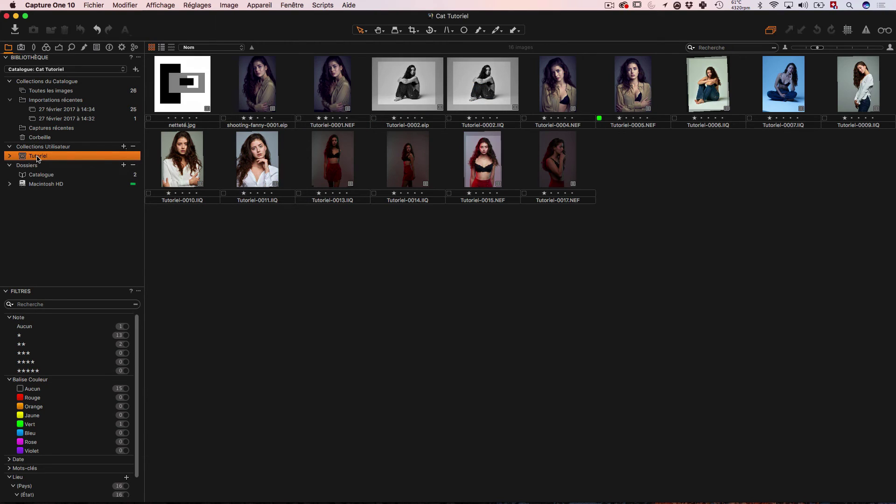